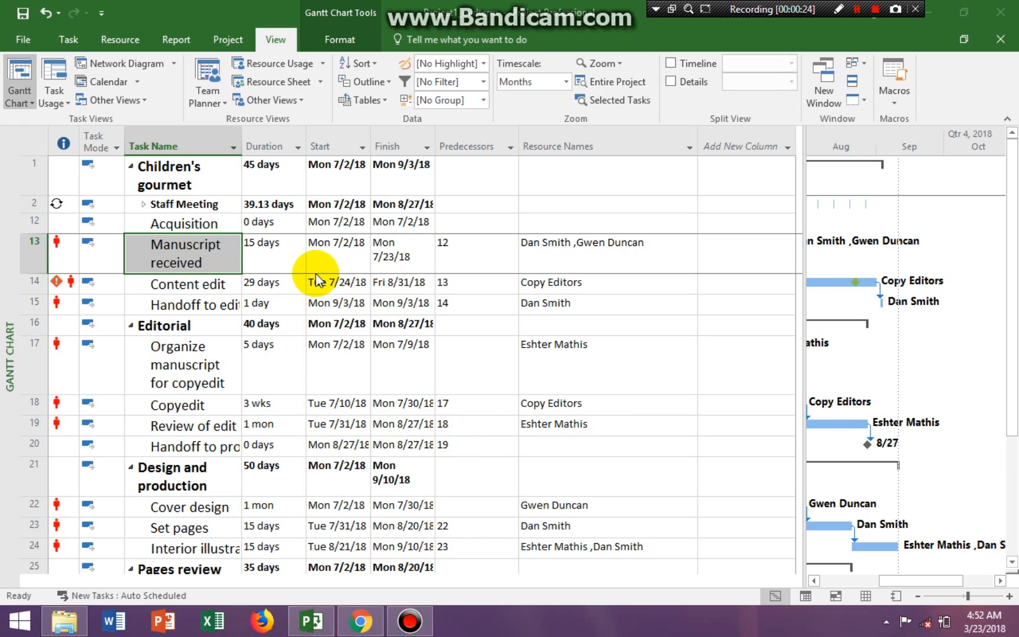
- Show critical tasks in red on the Gantt chart and widen the chart area to the Duration column
{"action": "left_click", "coordinate": [339, 40]}
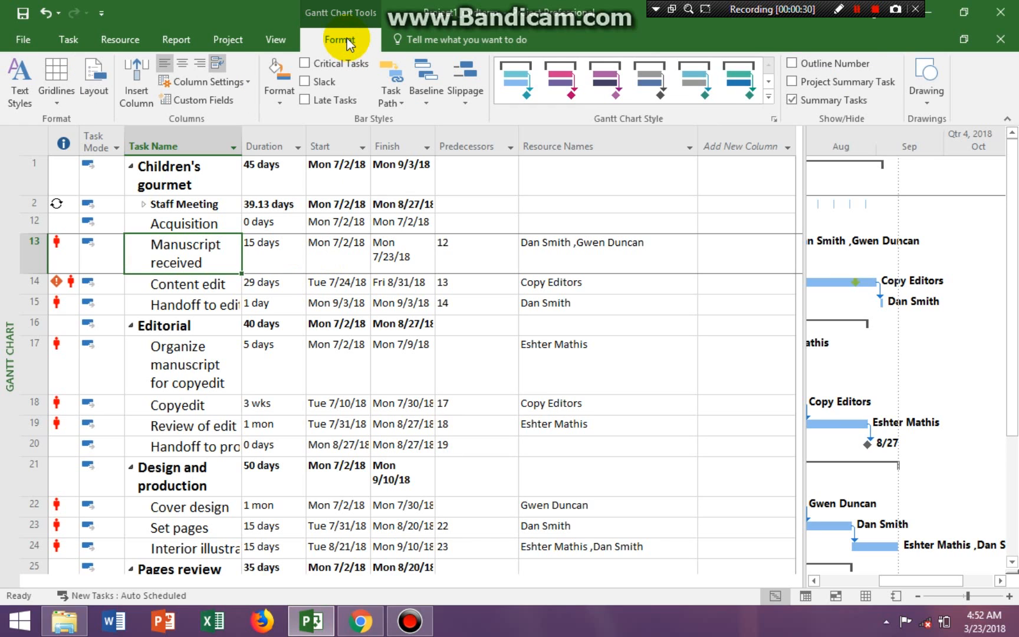
{"action": "left_click", "coordinate": [304, 63]}
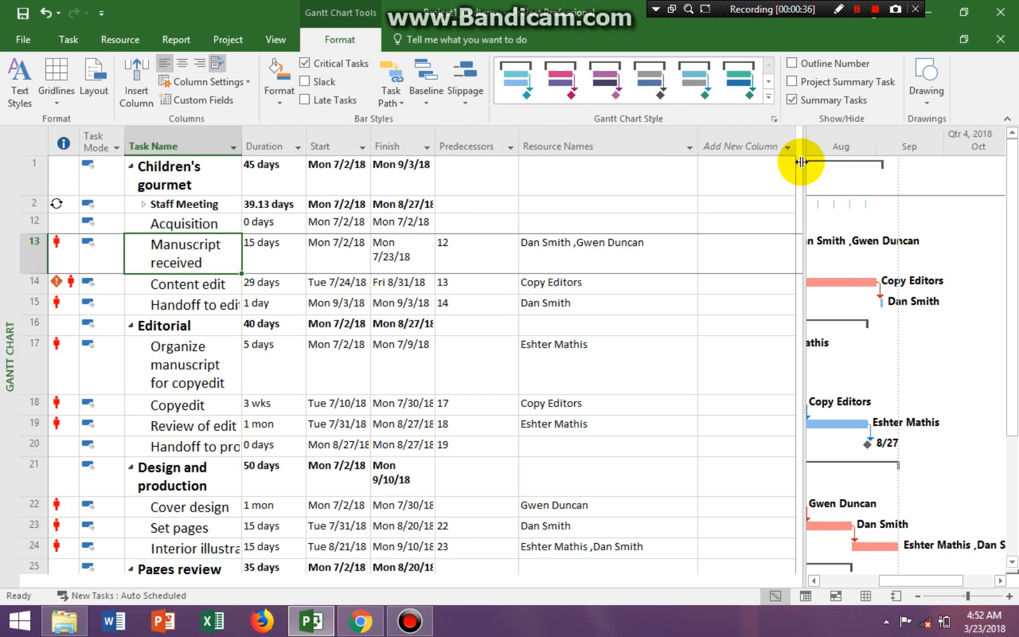
{"action": "left_click_drag", "start_coordinate": [801, 165], "coordinate": [431, 201]}
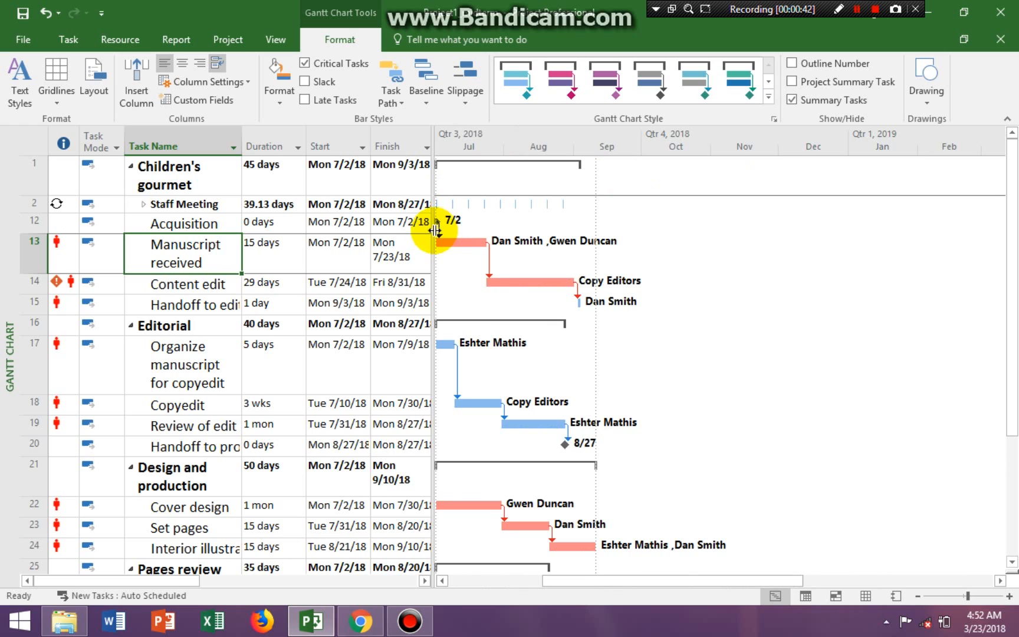
{"action": "left_click", "coordinate": [415, 230]}
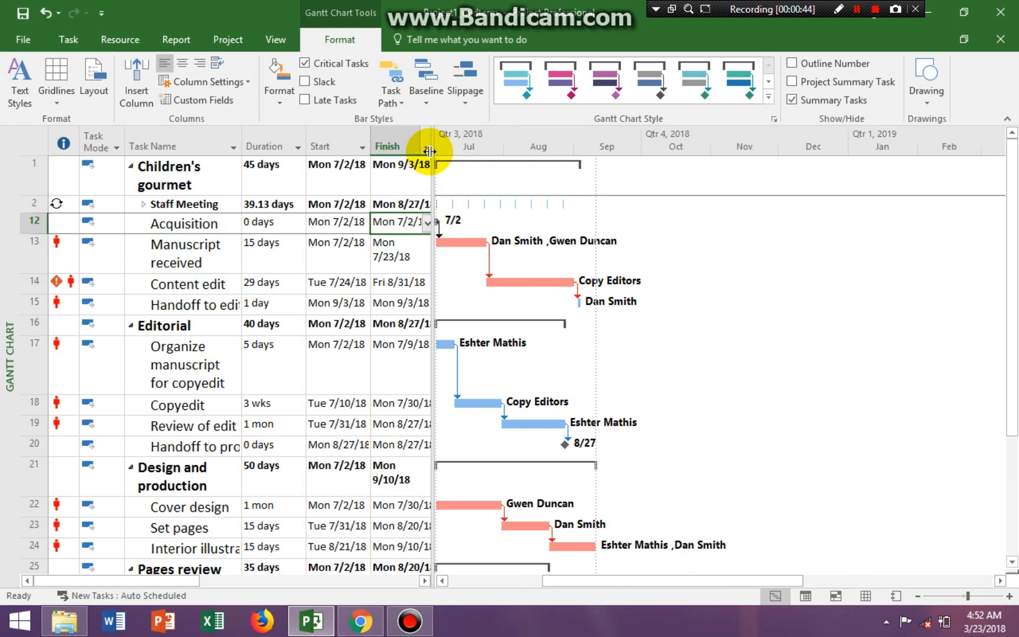
{"action": "left_click_drag", "start_coordinate": [430, 151], "coordinate": [315, 163]}
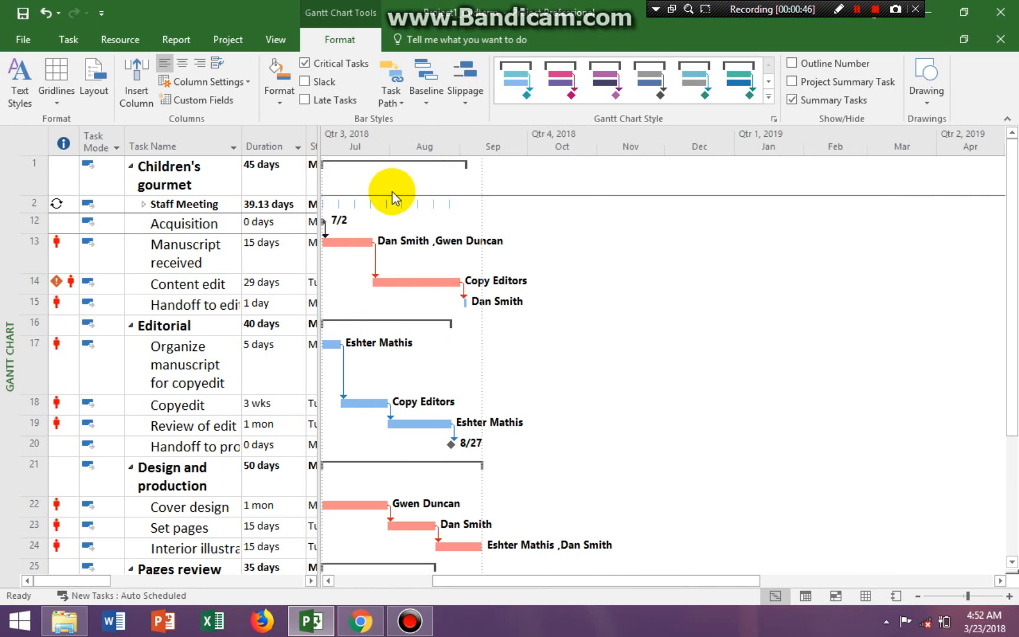
- Fit the Gantt chart's timescale to the entire project, and widen the task table until all of its columns show
{"action": "left_click", "coordinate": [268, 40]}
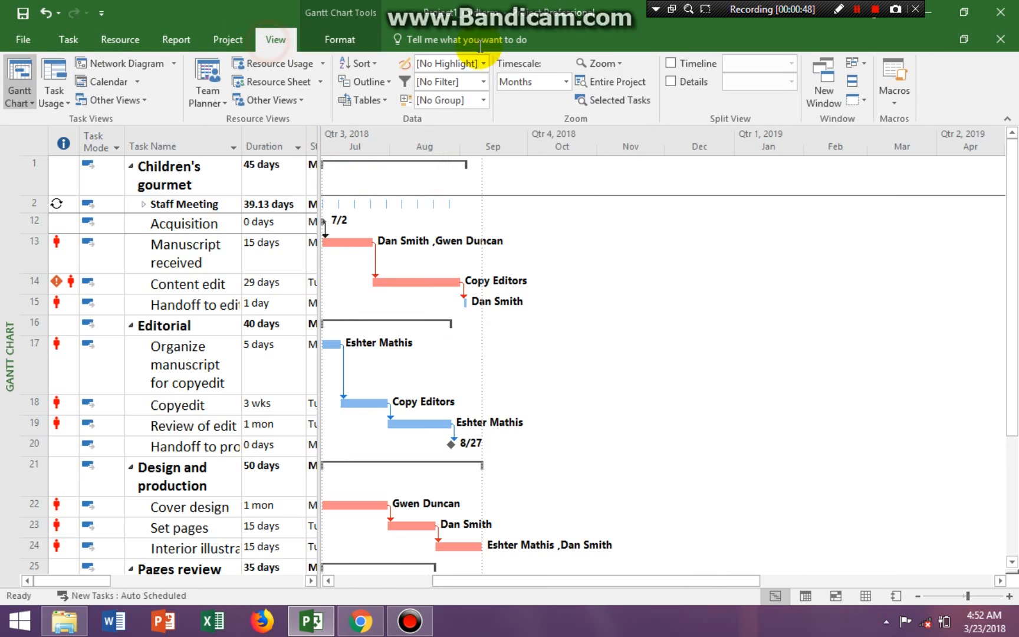
{"action": "left_click", "coordinate": [595, 82]}
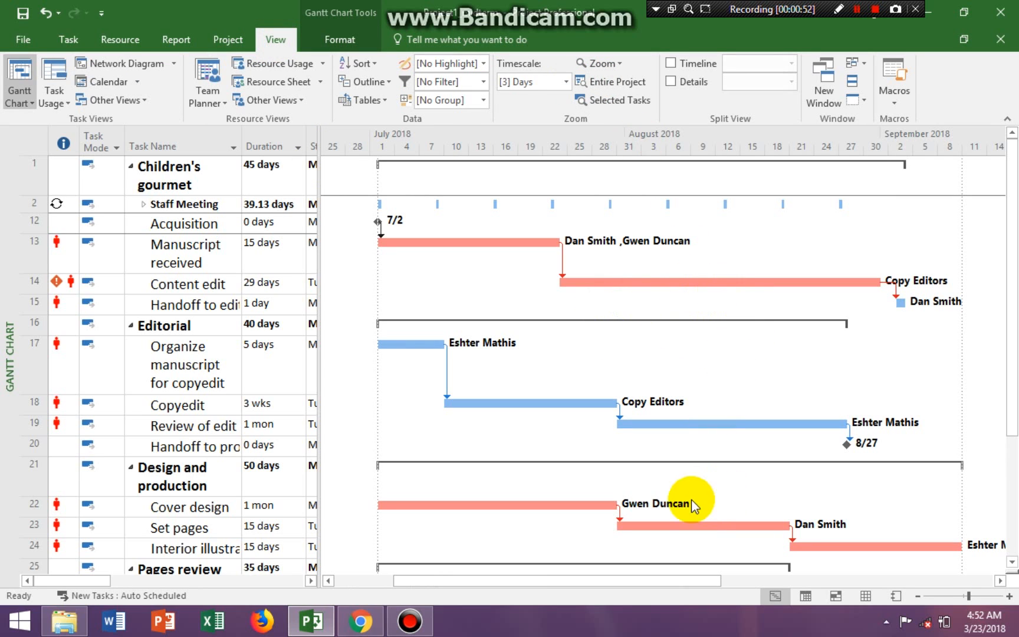
{"action": "scroll", "coordinate": [1016, 364], "scroll_direction": "down", "scroll_amount": 2}
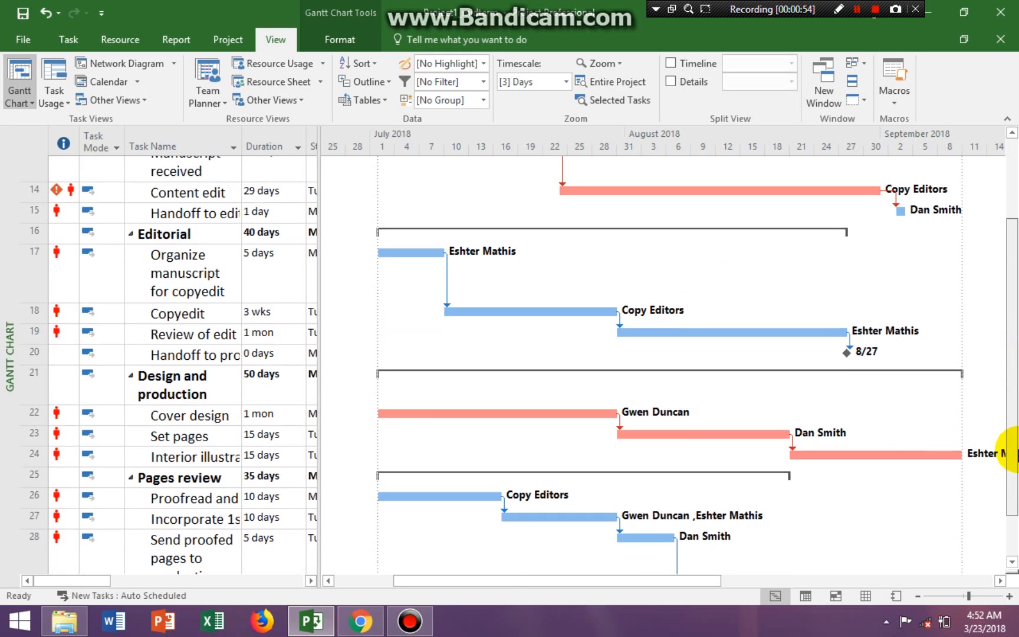
{"action": "scroll", "coordinate": [1010, 448], "scroll_direction": "up", "scroll_amount": 1}
{"action": "scroll", "coordinate": [1013, 361], "scroll_direction": "up", "scroll_amount": 1}
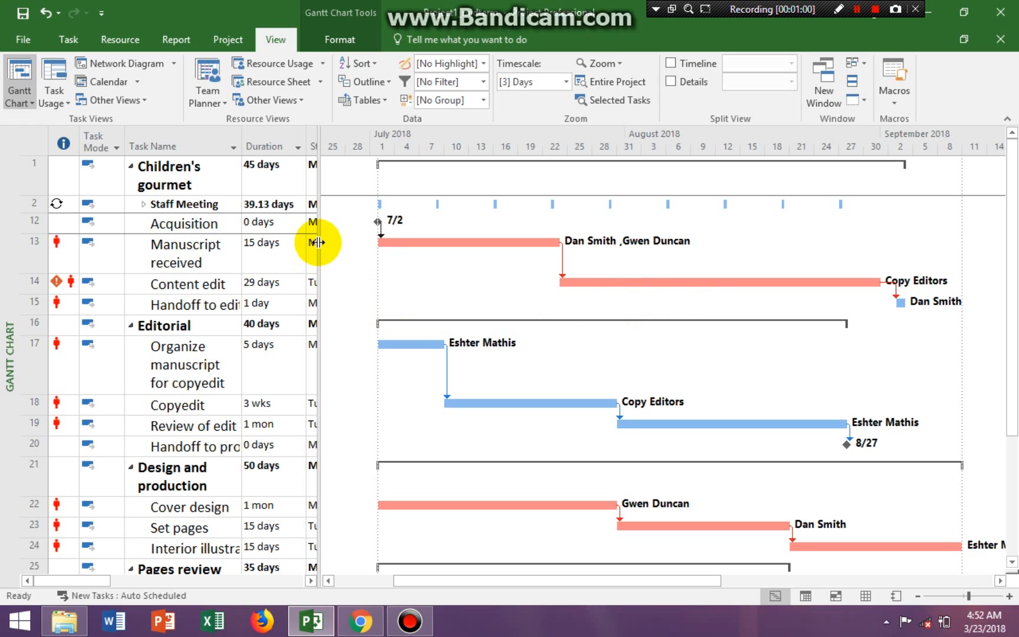
{"action": "left_click_drag", "start_coordinate": [317, 242], "coordinate": [896, 264]}
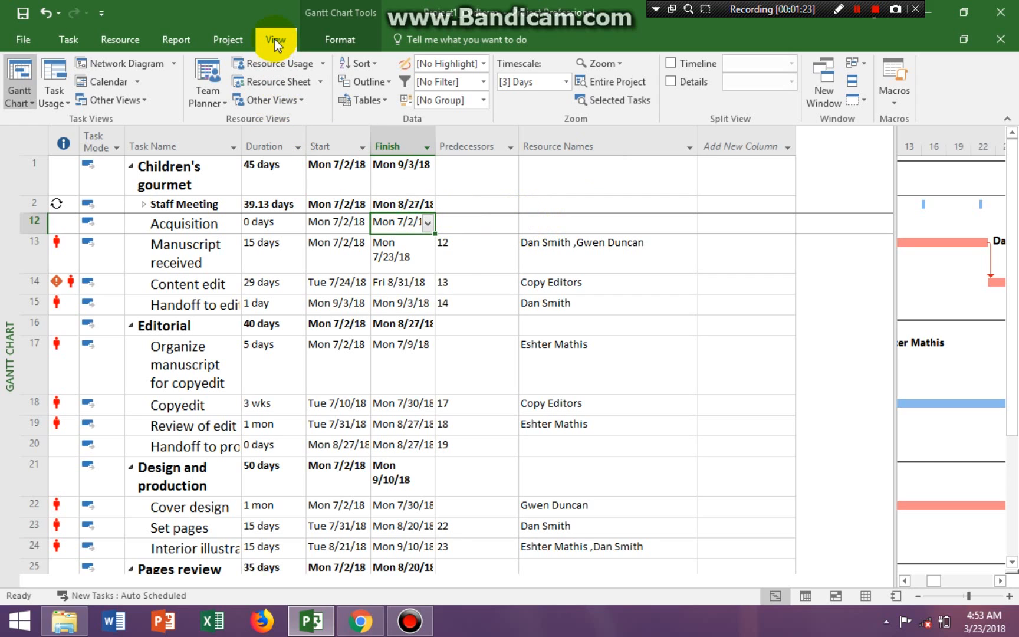
- Show the Timeline and add the Children's gourmet cookbook, Editorial, Design and production, and Pages review summary tasks to it
{"action": "left_click", "coordinate": [670, 63]}
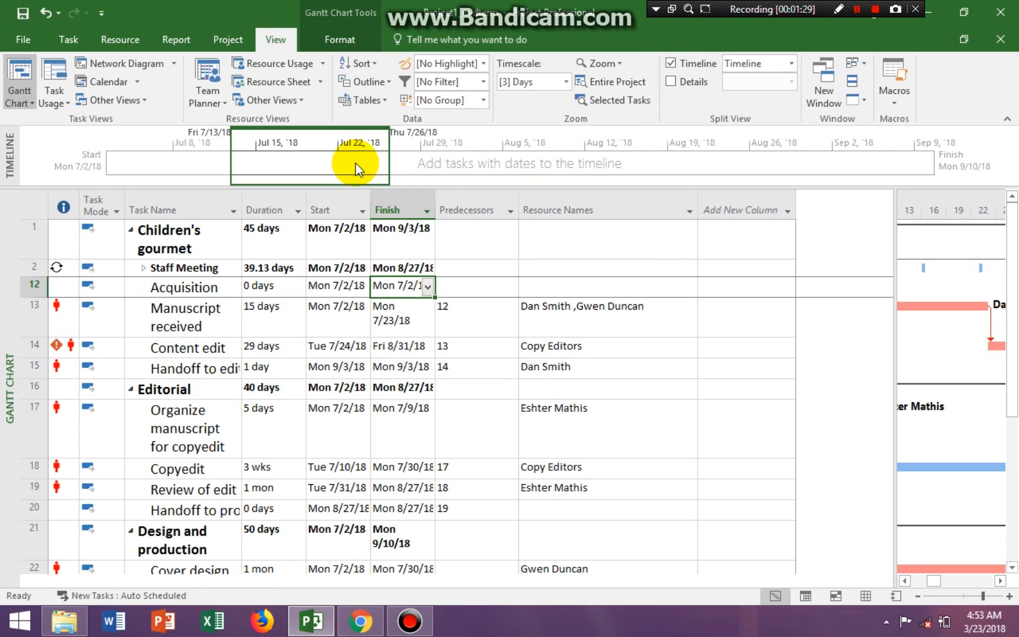
{"action": "left_click", "coordinate": [356, 163]}
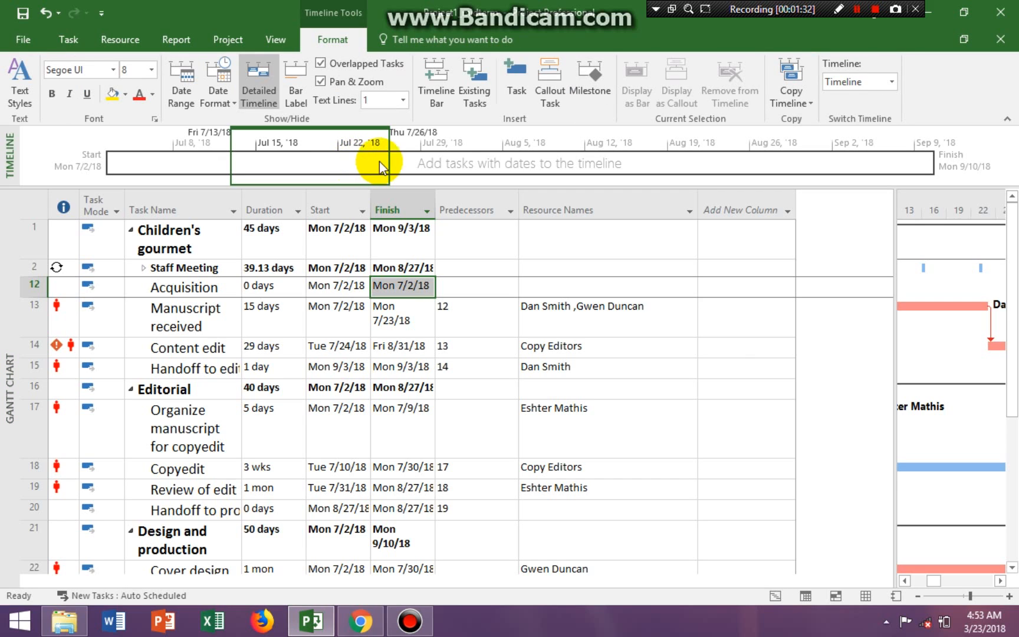
{"action": "left_click", "coordinate": [477, 105]}
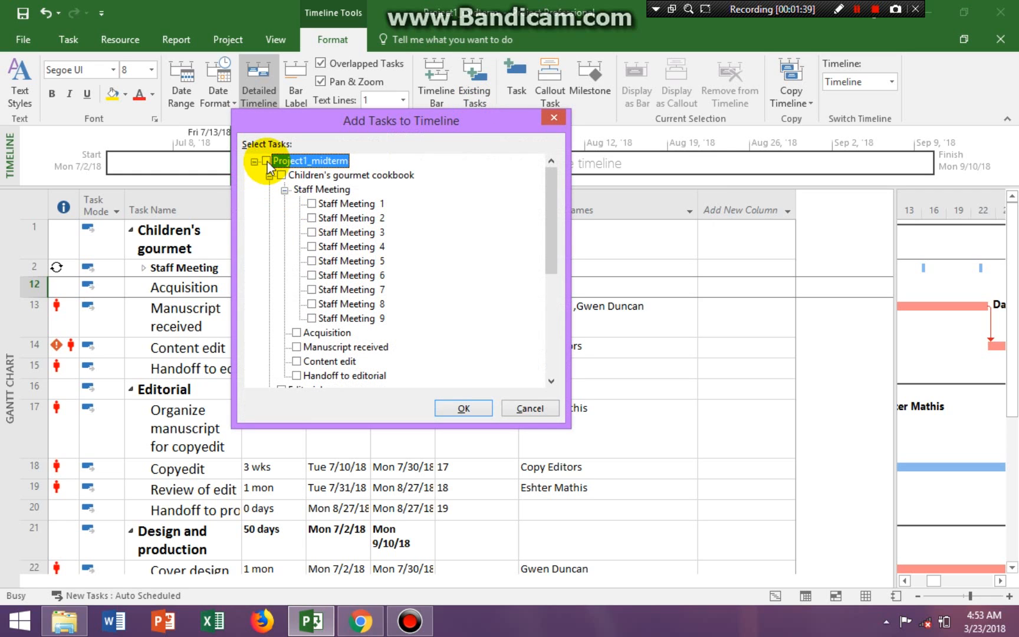
{"action": "left_click", "coordinate": [281, 175]}
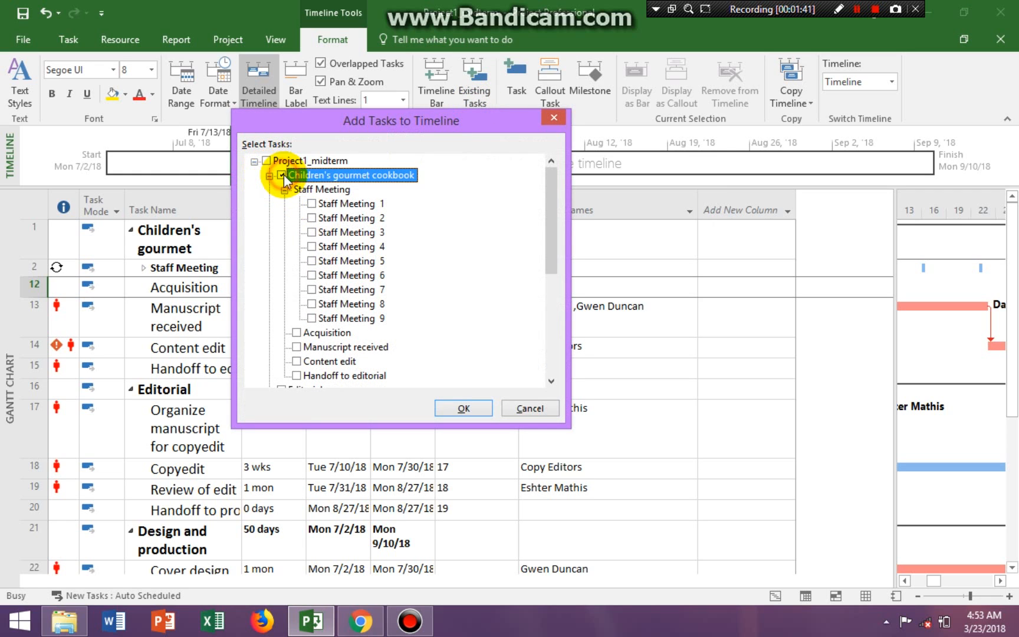
{"action": "left_click_drag", "start_coordinate": [557, 238], "coordinate": [546, 308]}
{"action": "left_click", "coordinate": [282, 232]}
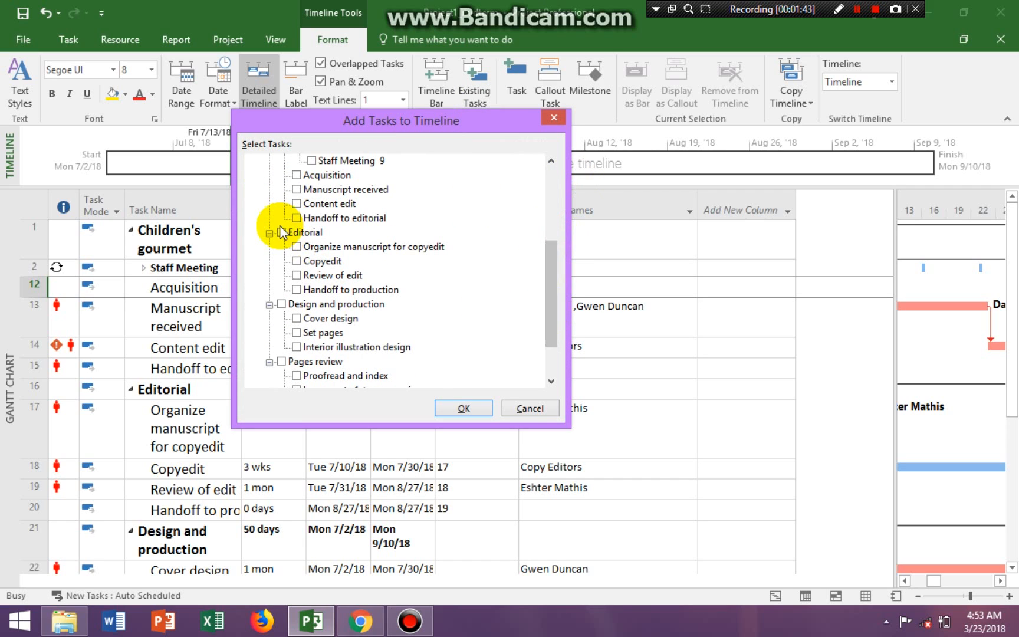
{"action": "left_click", "coordinate": [282, 304]}
{"action": "left_click", "coordinate": [283, 361]}
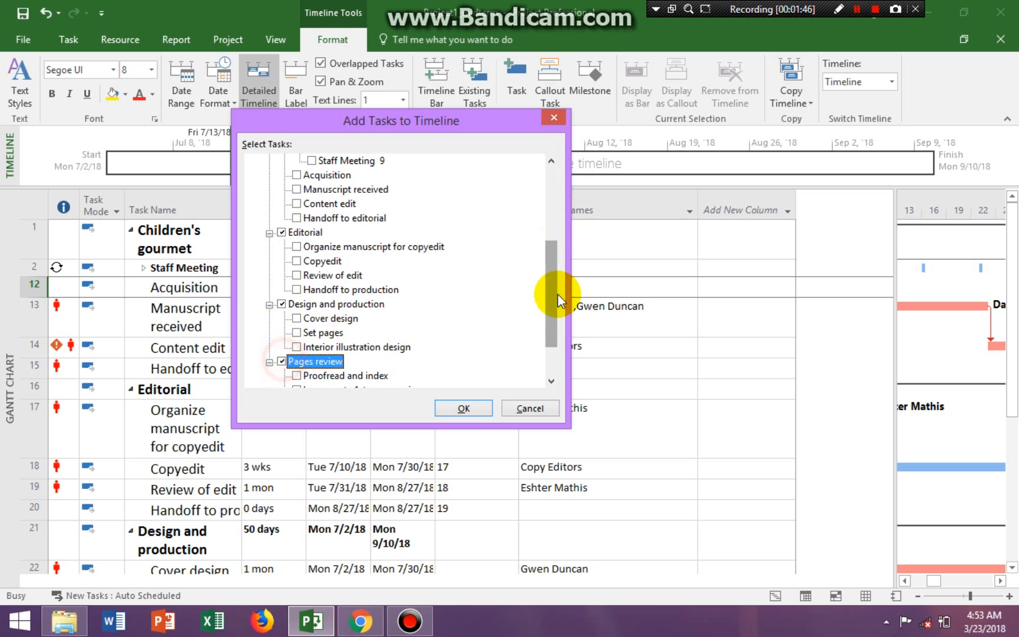
{"action": "left_click_drag", "start_coordinate": [545, 325], "coordinate": [547, 382]}
{"action": "left_click", "coordinate": [464, 409]}
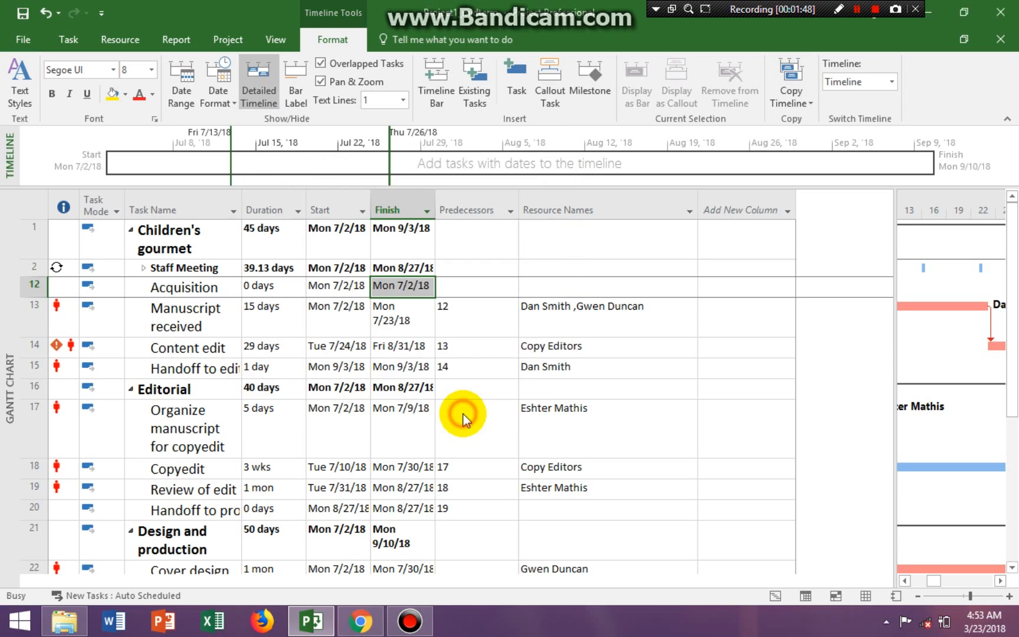
{"action": "left_click", "coordinate": [464, 239]}
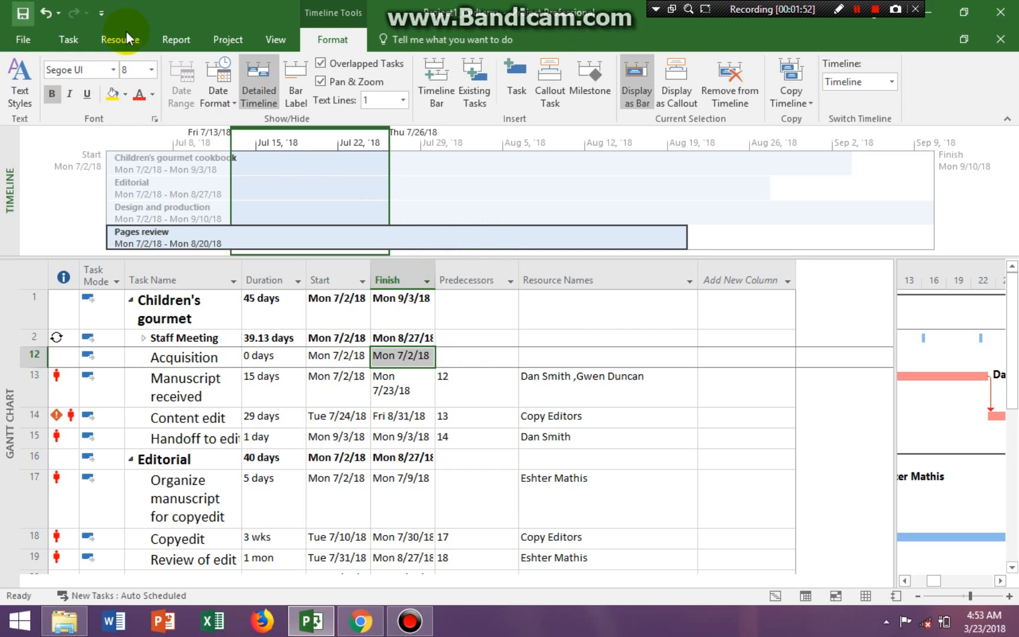
- Hide the Timeline and widen the Gantt chart area up to the edge of the Add New Column column
{"action": "left_click", "coordinate": [275, 37]}
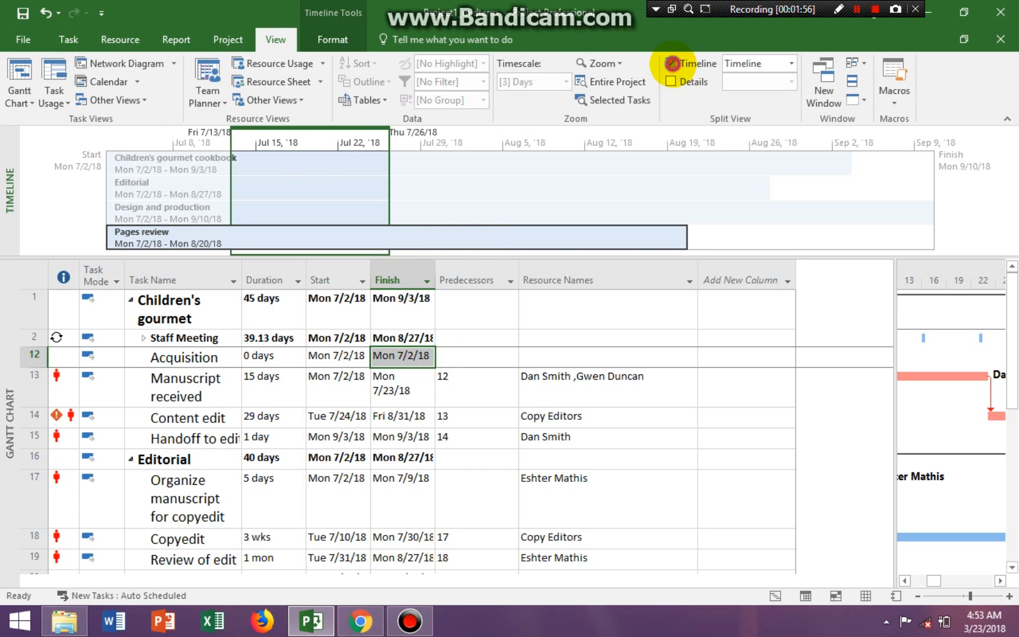
{"action": "left_click", "coordinate": [671, 63]}
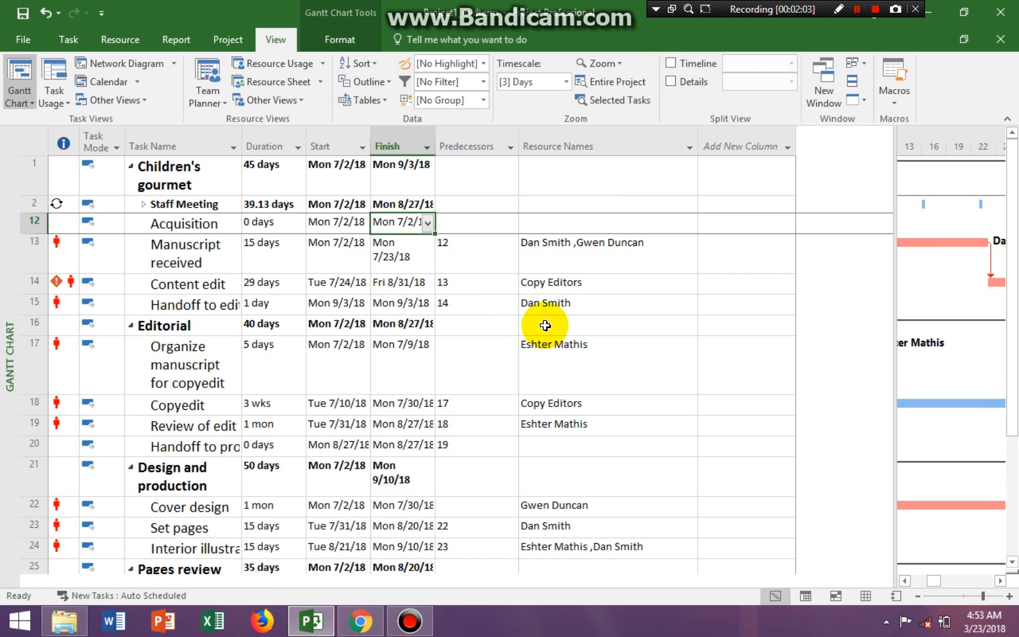
{"action": "left_click_drag", "start_coordinate": [896, 147], "coordinate": [802, 162]}
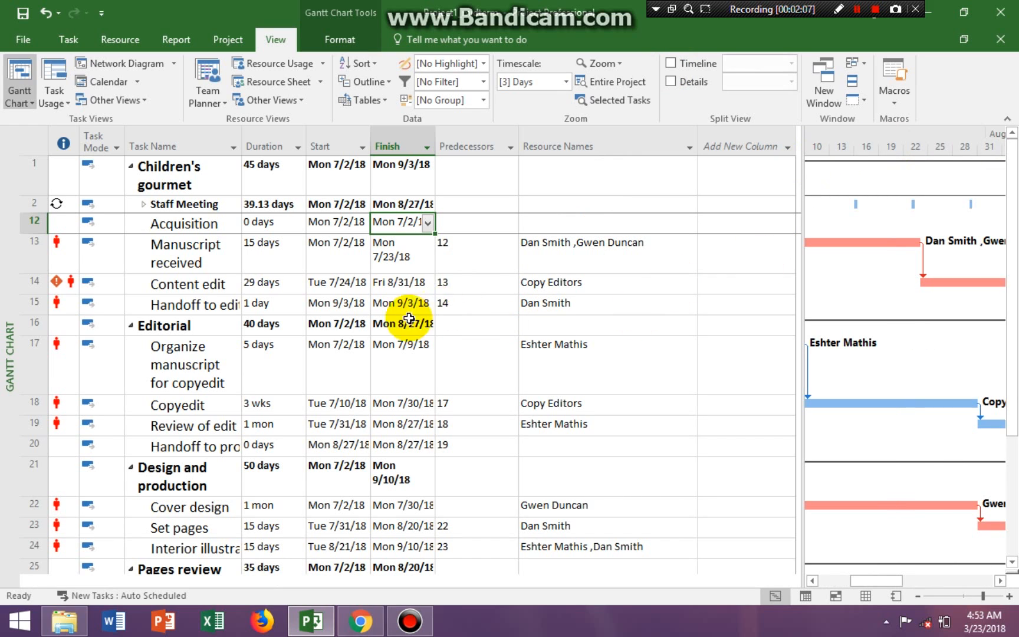
- Switch the Gantt Chart view's task table from Entry to Variance
{"action": "right_click", "coordinate": [24, 138]}
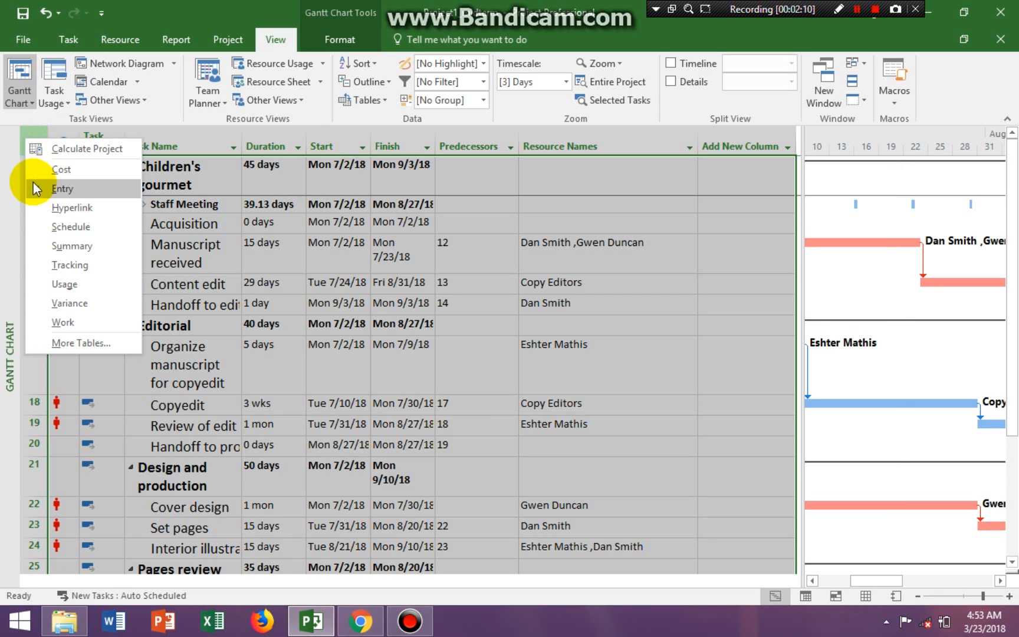
{"action": "left_click", "coordinate": [17, 137]}
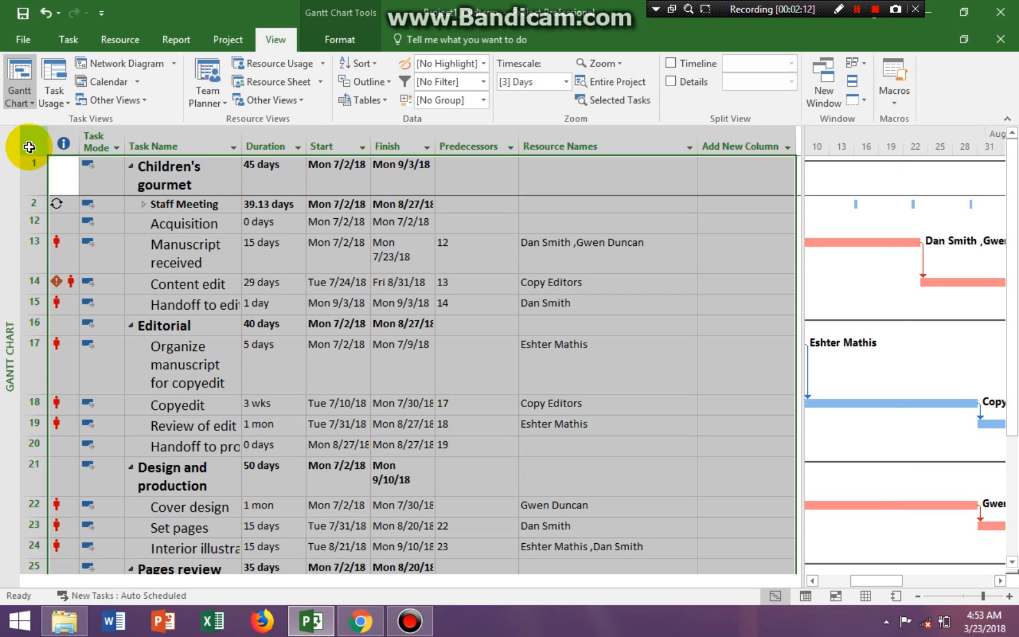
{"action": "right_click", "coordinate": [22, 138]}
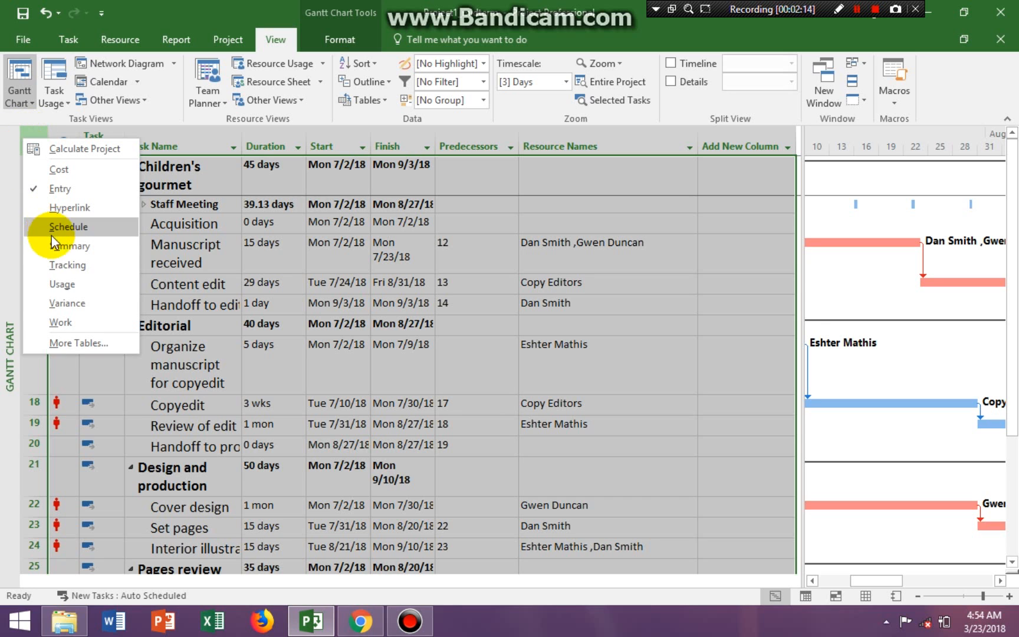
{"action": "left_click", "coordinate": [70, 304]}
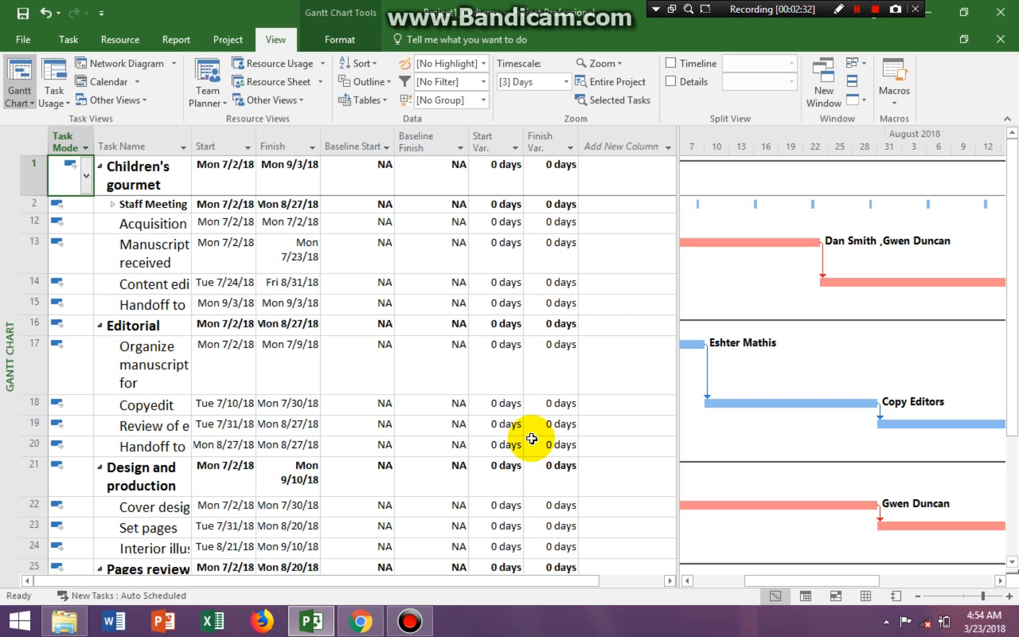
- Set the project baseline, named Baseline, for the entire project
{"action": "left_click", "coordinate": [235, 41]}
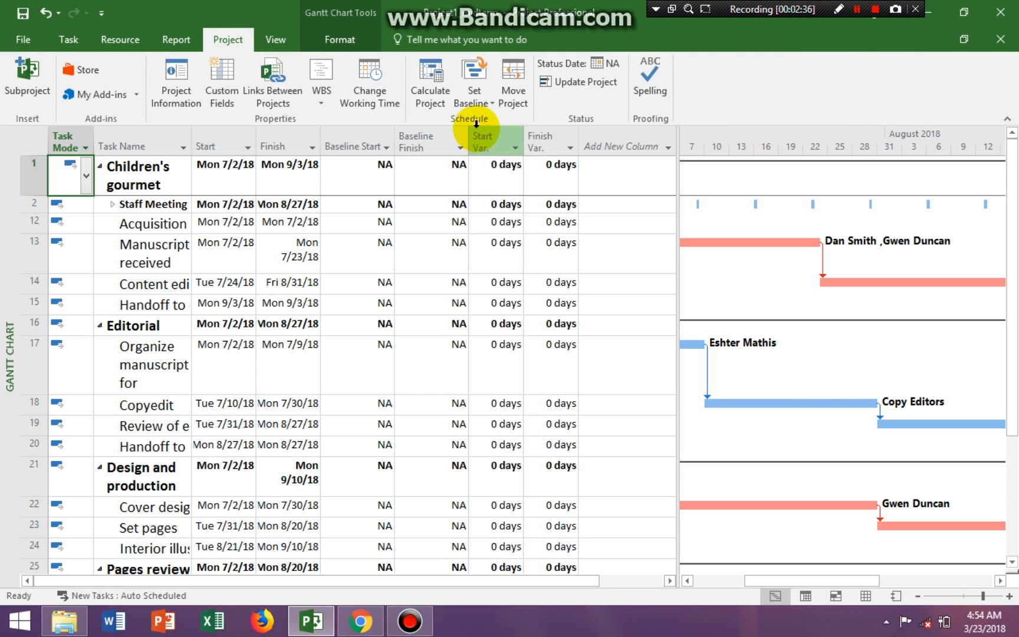
{"action": "left_click", "coordinate": [485, 104]}
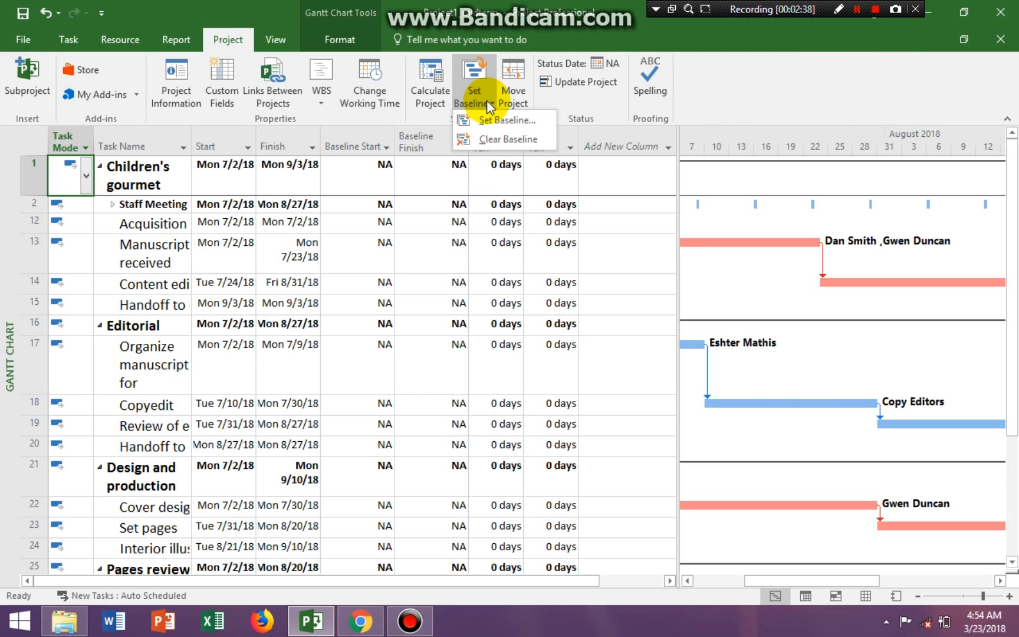
{"action": "left_click", "coordinate": [495, 119]}
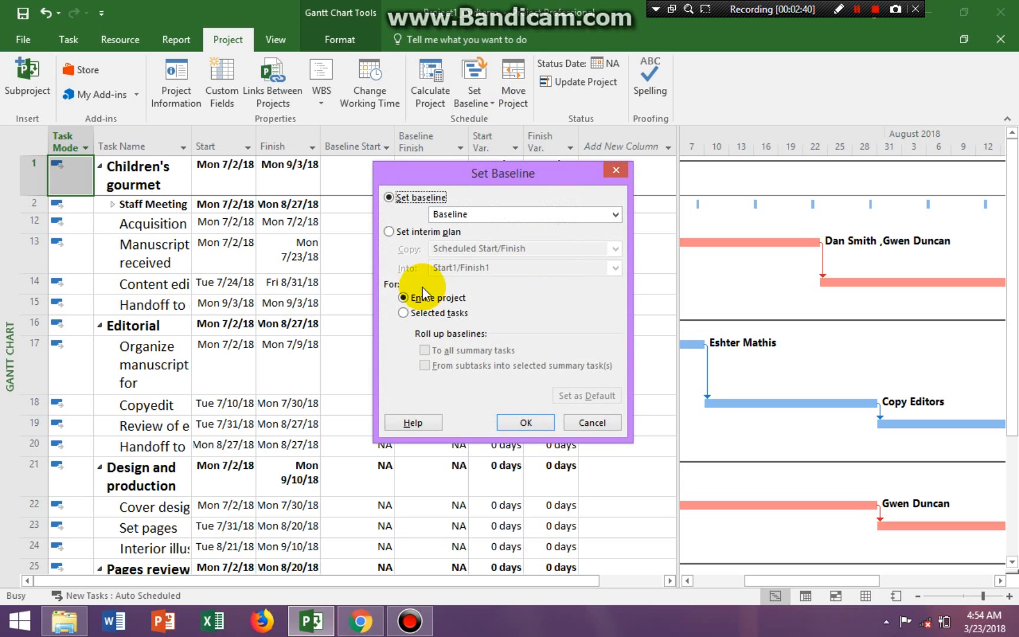
{"action": "left_click", "coordinate": [527, 422]}
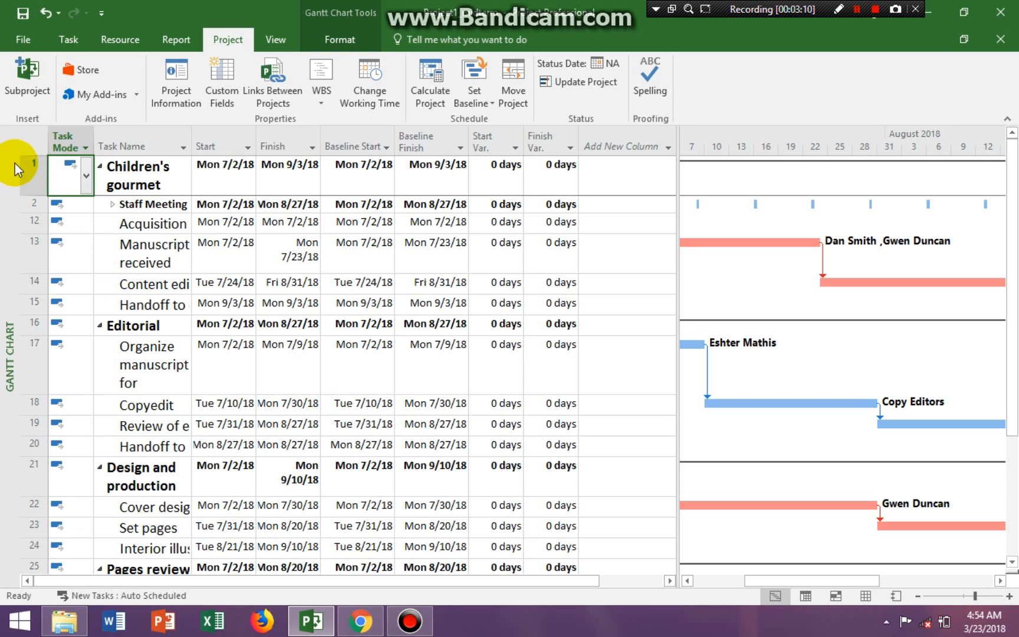
- Switch the Gantt Chart view's task table to Usage
{"action": "left_click", "coordinate": [29, 140]}
{"action": "right_click", "coordinate": [30, 140]}
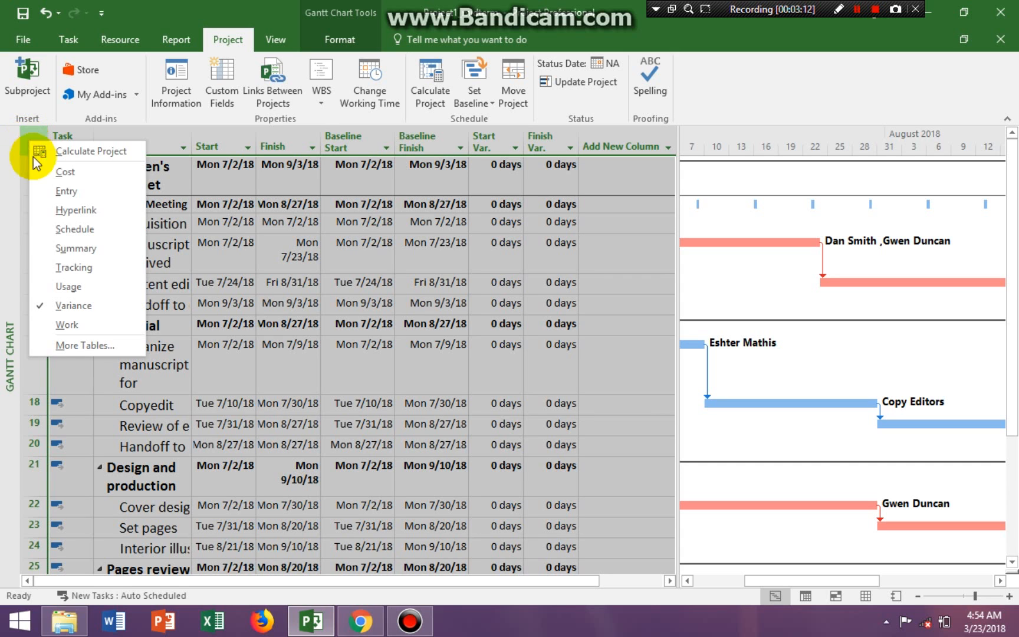
{"action": "left_click", "coordinate": [66, 287]}
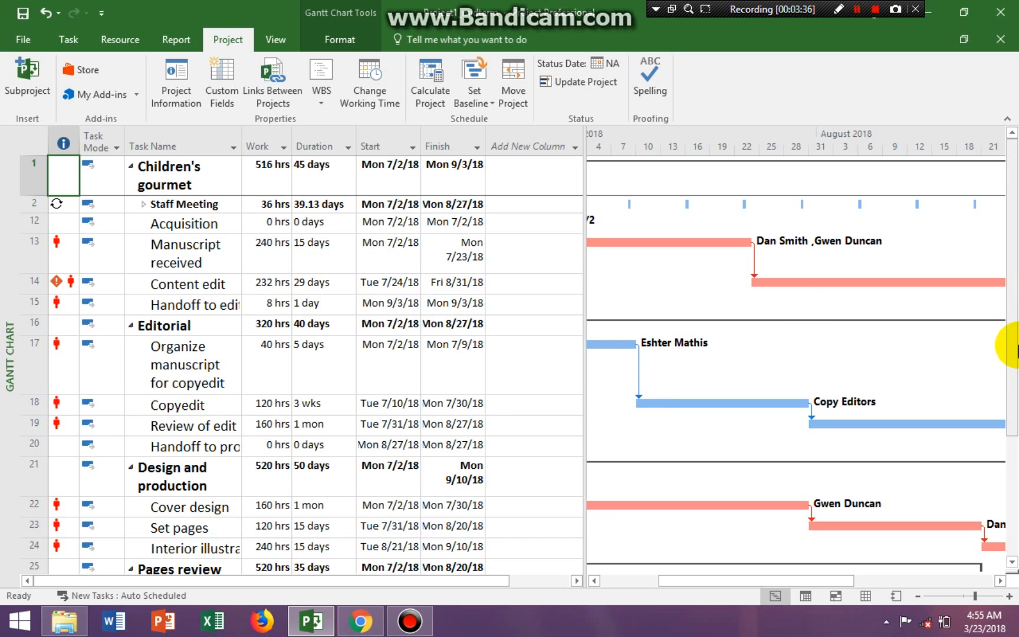
- Add a note to the Send proofed pages to production task reading "Please have [the resource's first name] QA all work received."
{"action": "scroll", "coordinate": [1009, 412], "scroll_direction": "down", "scroll_amount": 5}
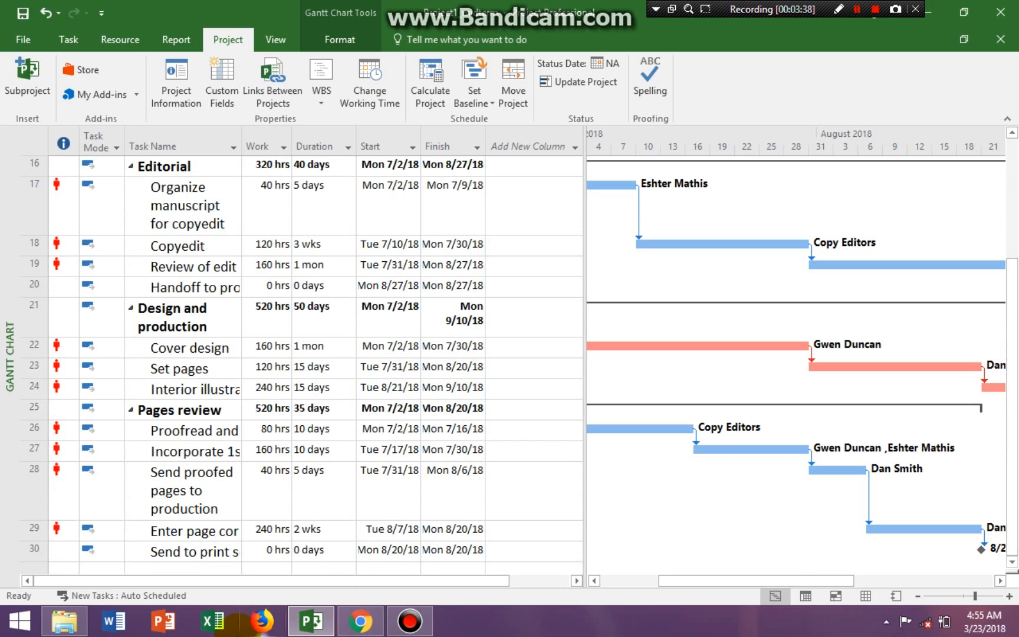
{"action": "double_click", "coordinate": [37, 489]}
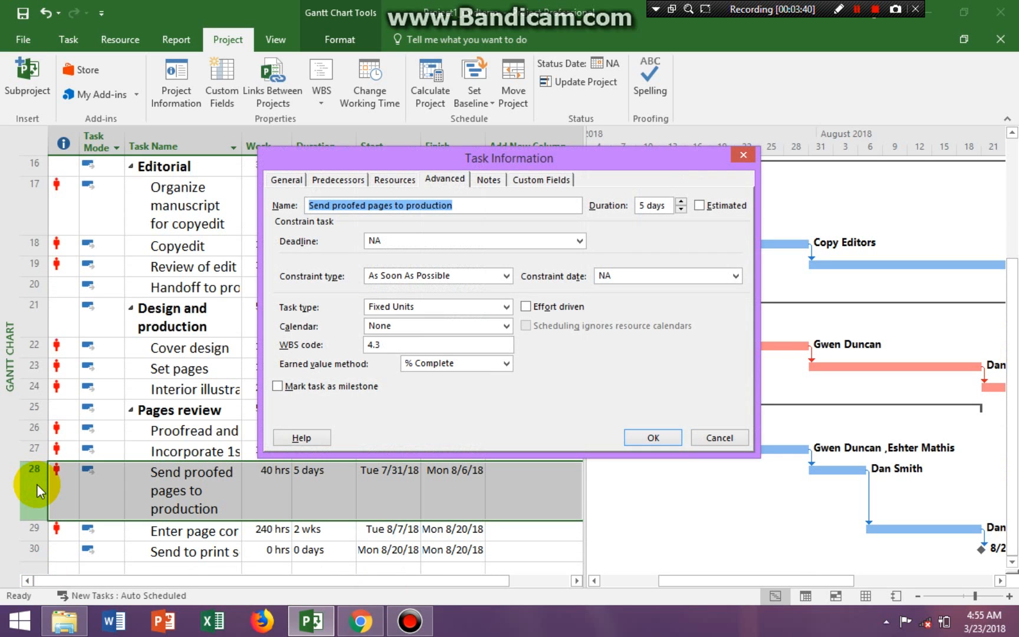
{"action": "left_click", "coordinate": [489, 180]}
{"action": "left_click", "coordinate": [373, 283]}
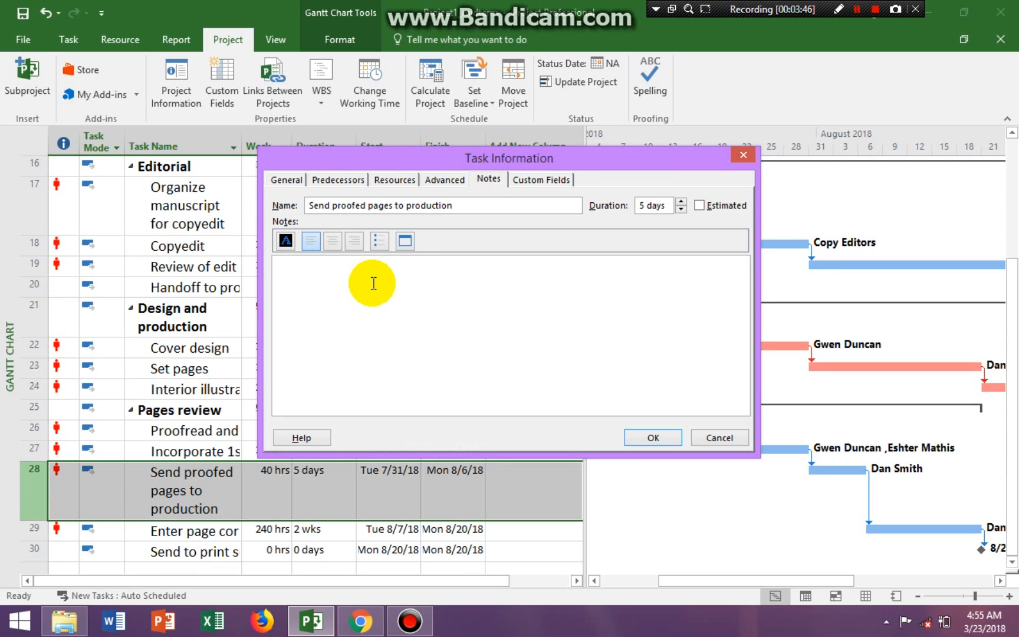
{"action": "type", "text": "Please "}
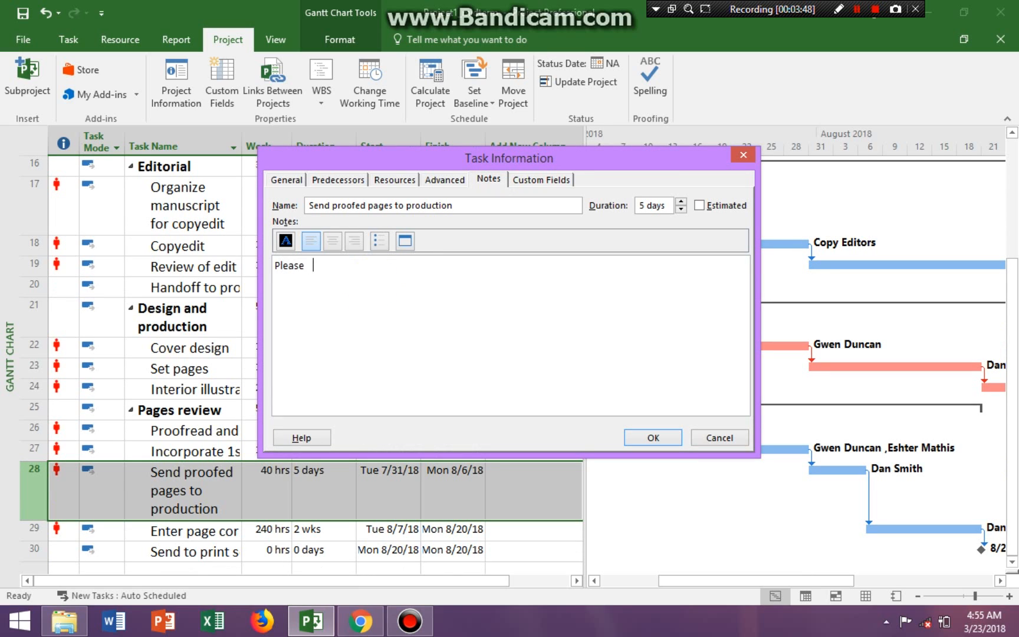
{"action": "type", "text": "have Esther QA all work"}
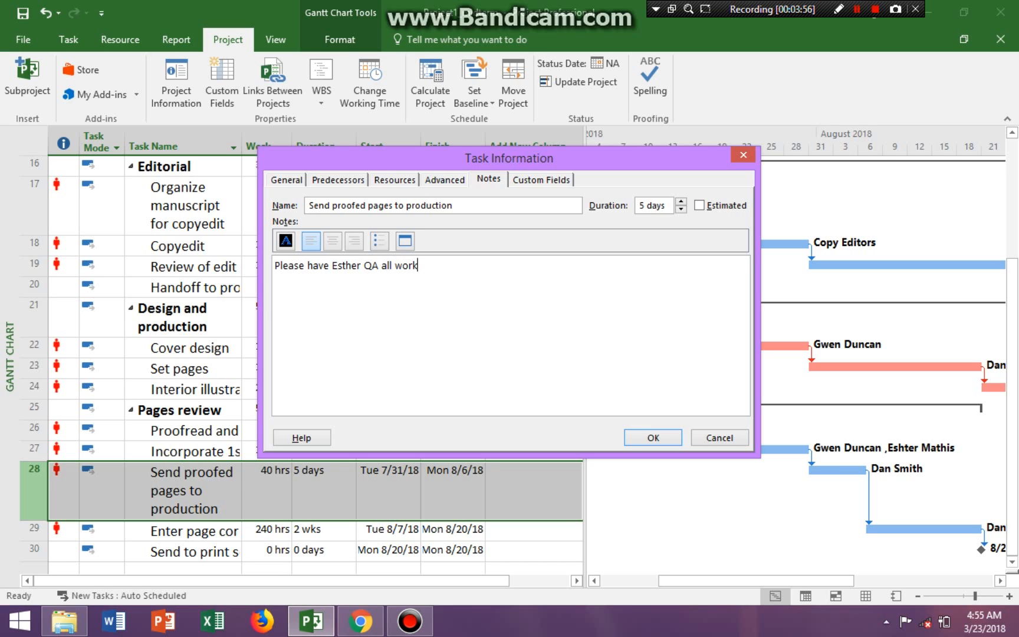
{"action": "type", "text": " received."}
{"action": "left_click", "coordinate": [642, 438]}
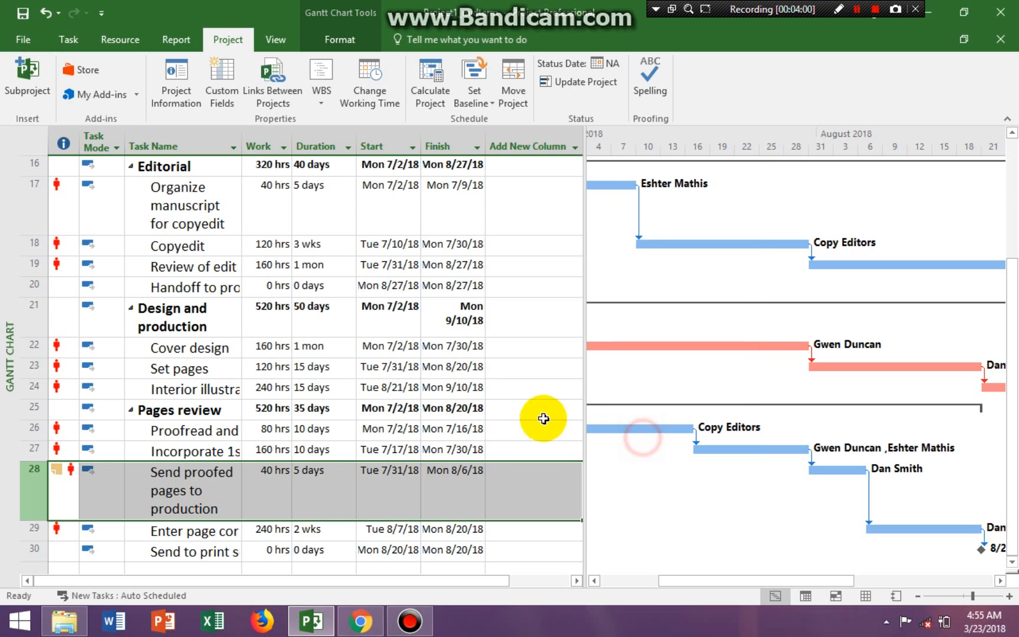
{"action": "mouse_move", "coordinate": [59, 478]}
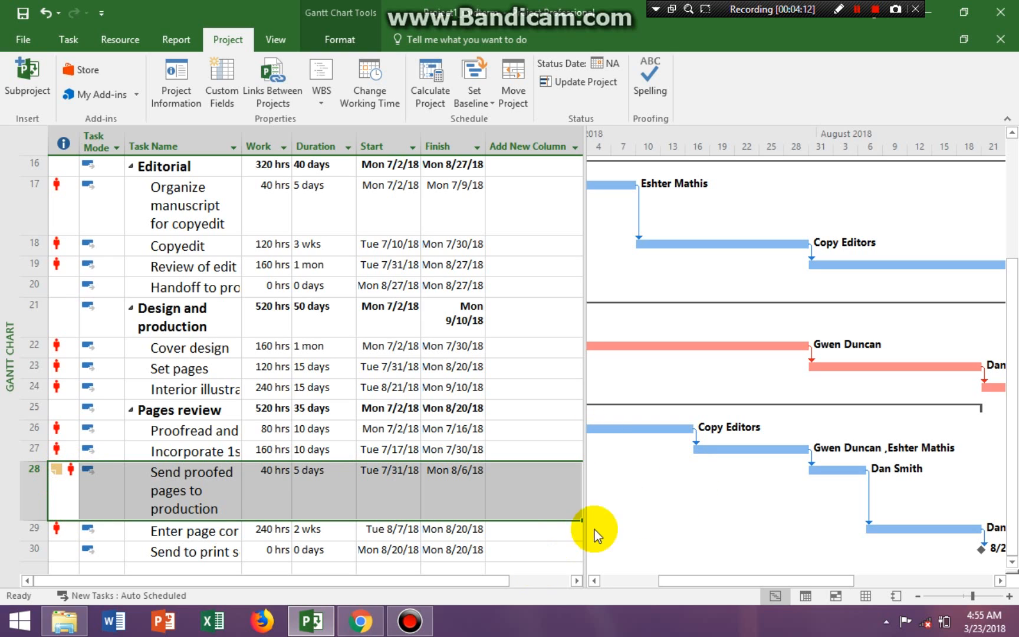
{"action": "left_click", "coordinate": [563, 548]}
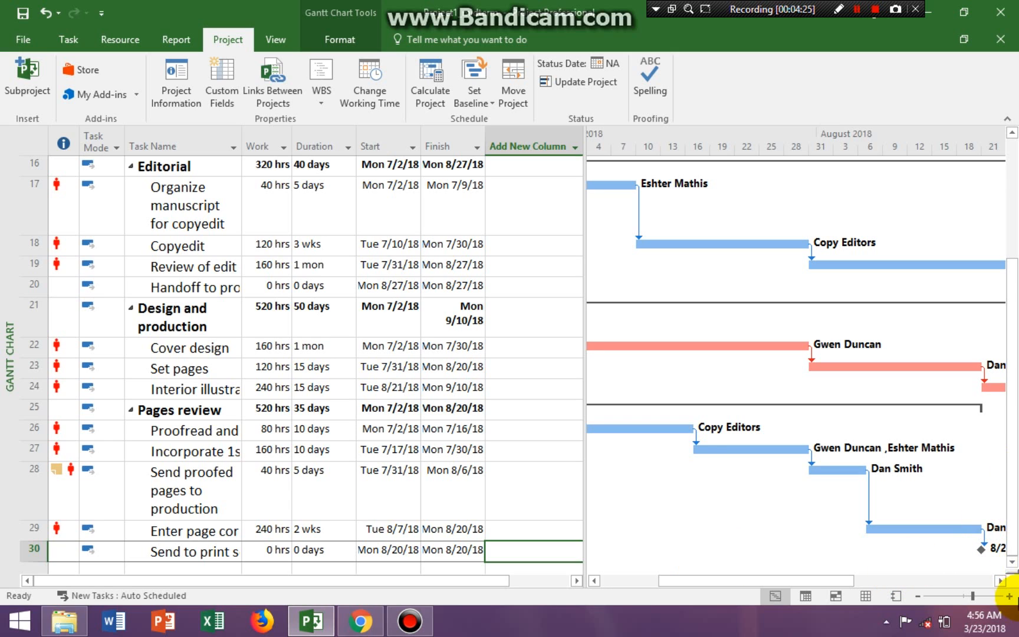
- Assign the Travel resource to the Incorporate 1st pages review task with a cost of $500.00
{"action": "left_click", "coordinate": [1011, 562]}
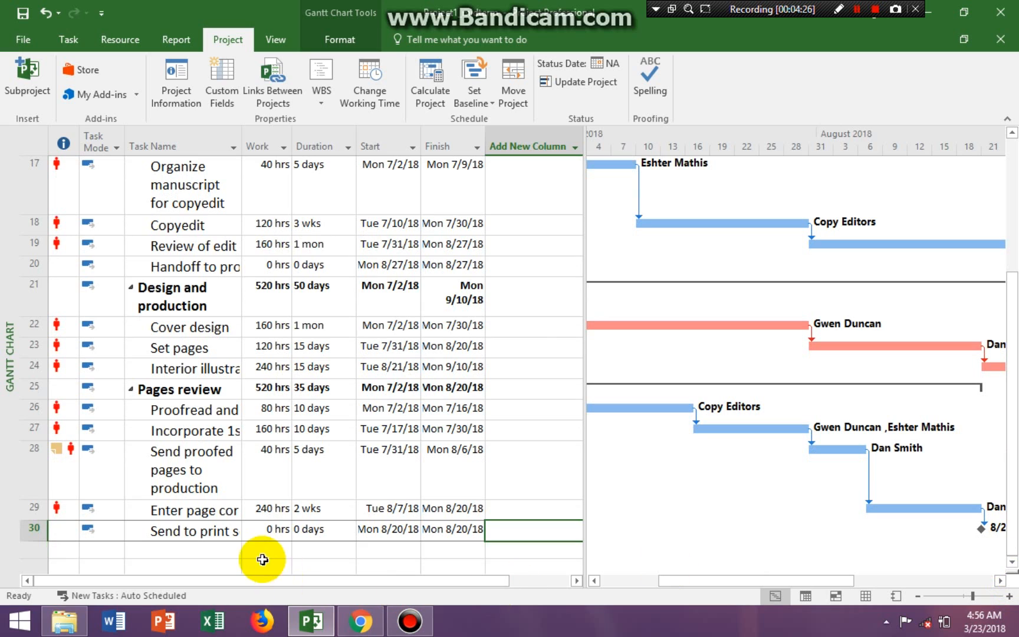
{"action": "left_click", "coordinate": [201, 430]}
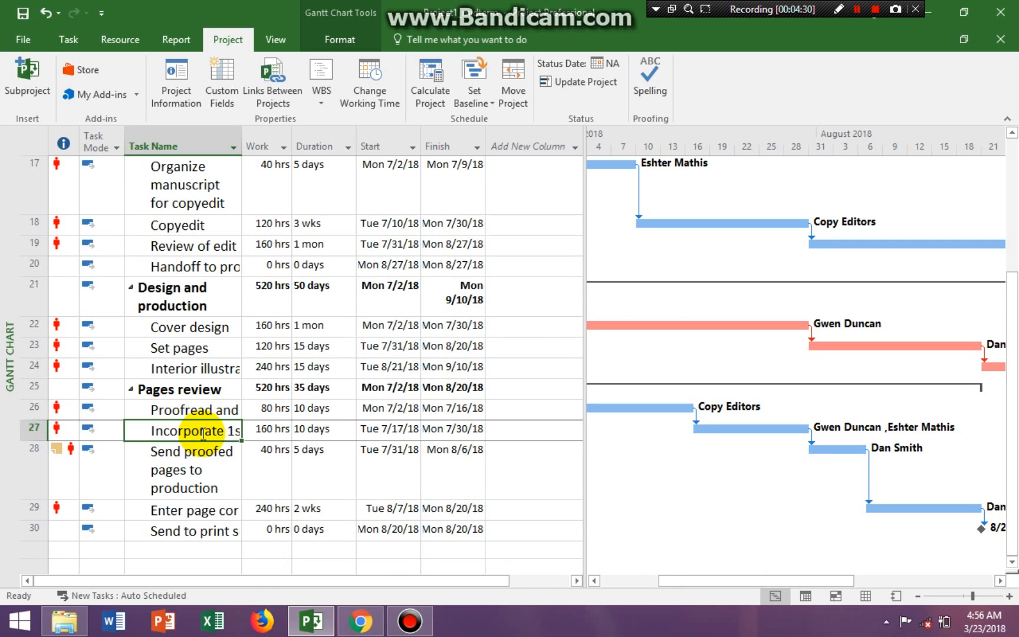
{"action": "left_click", "coordinate": [130, 40]}
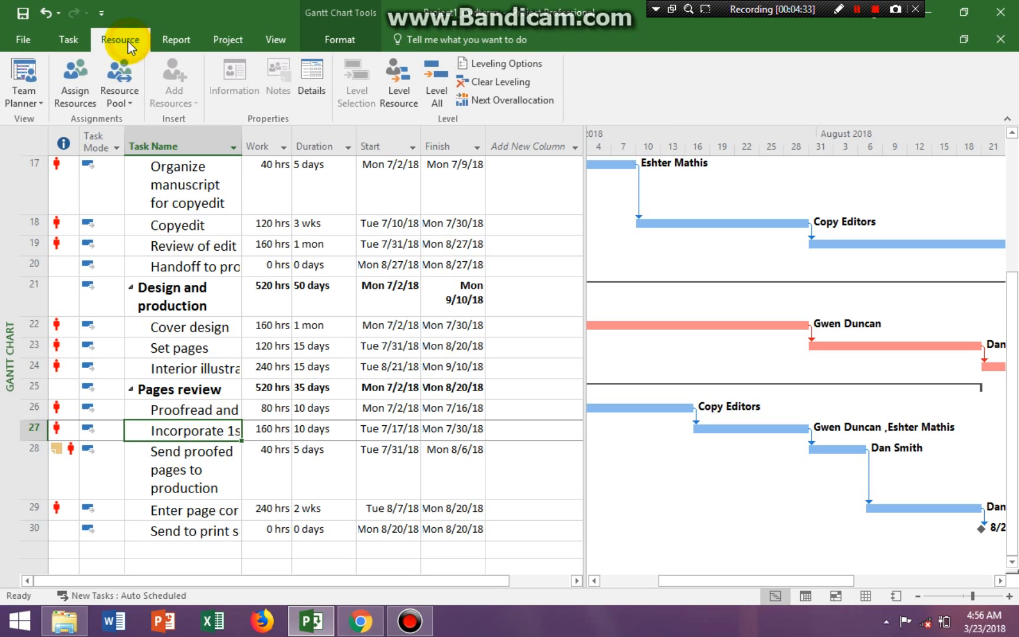
{"action": "left_click", "coordinate": [81, 99]}
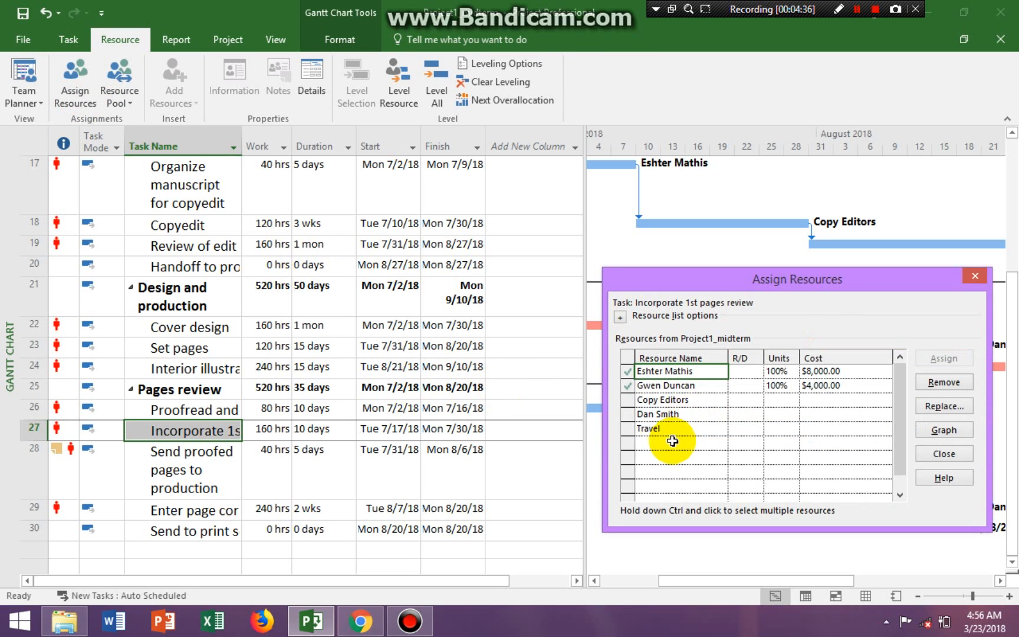
{"action": "left_click", "coordinate": [660, 429]}
{"action": "left_click", "coordinate": [833, 431]}
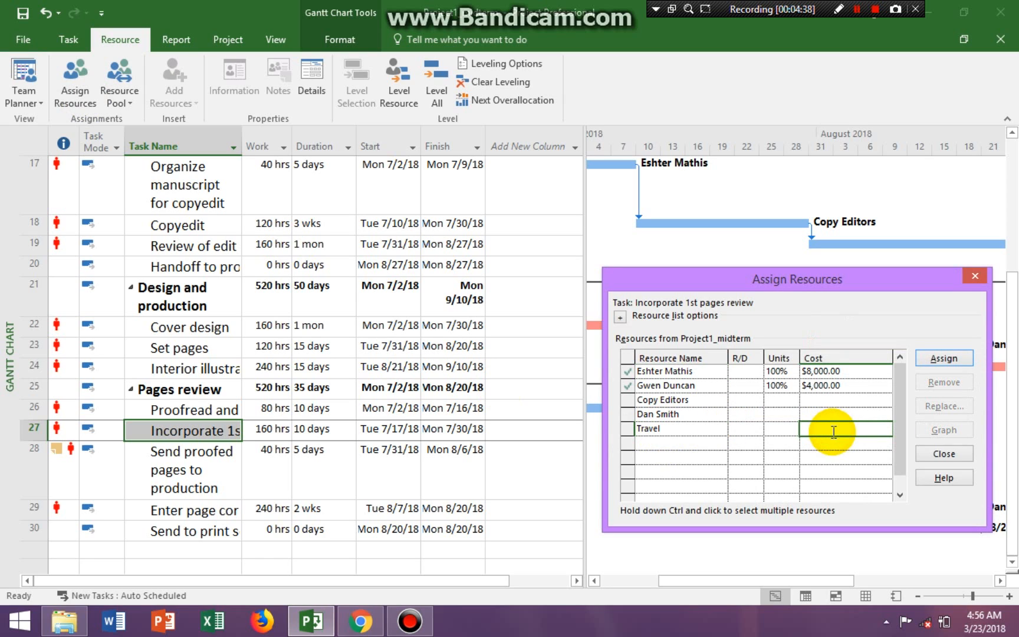
{"action": "type", "text": "500"}
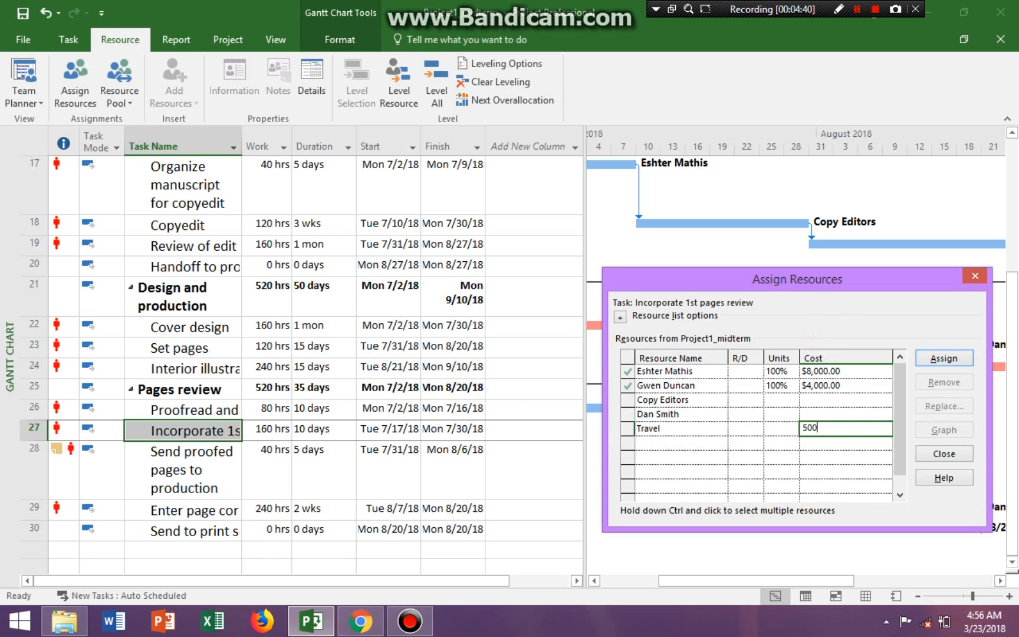
{"action": "type", "text": ".00"}
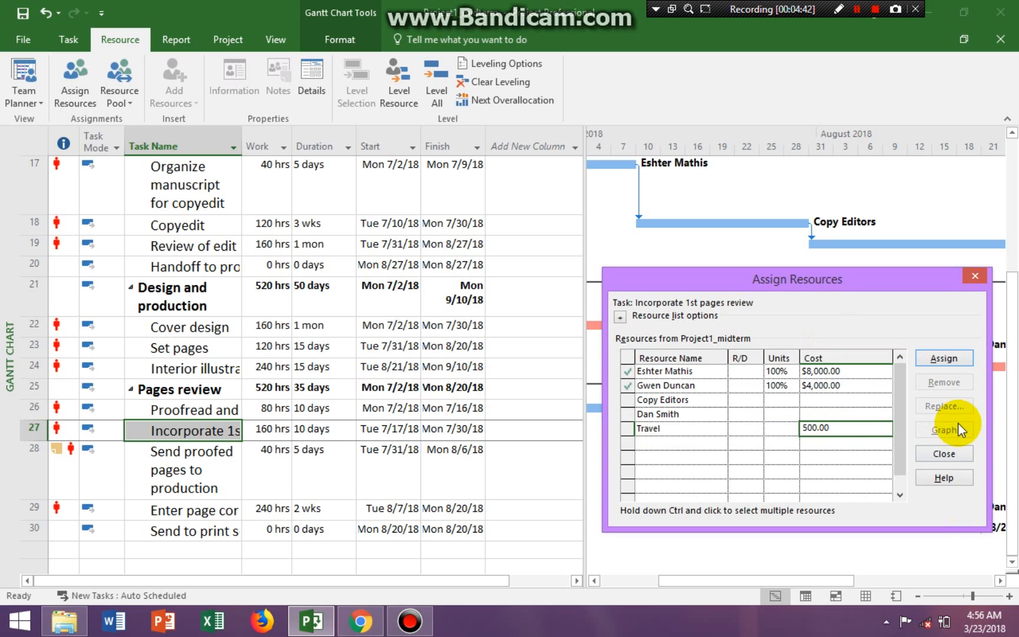
{"action": "left_click", "coordinate": [950, 359]}
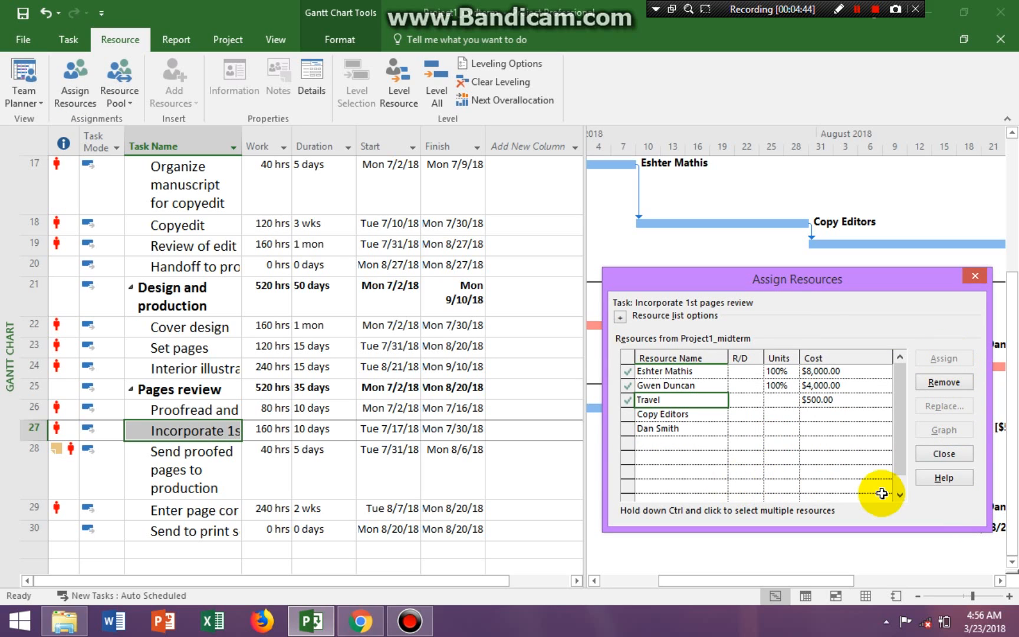
{"action": "left_click", "coordinate": [941, 455]}
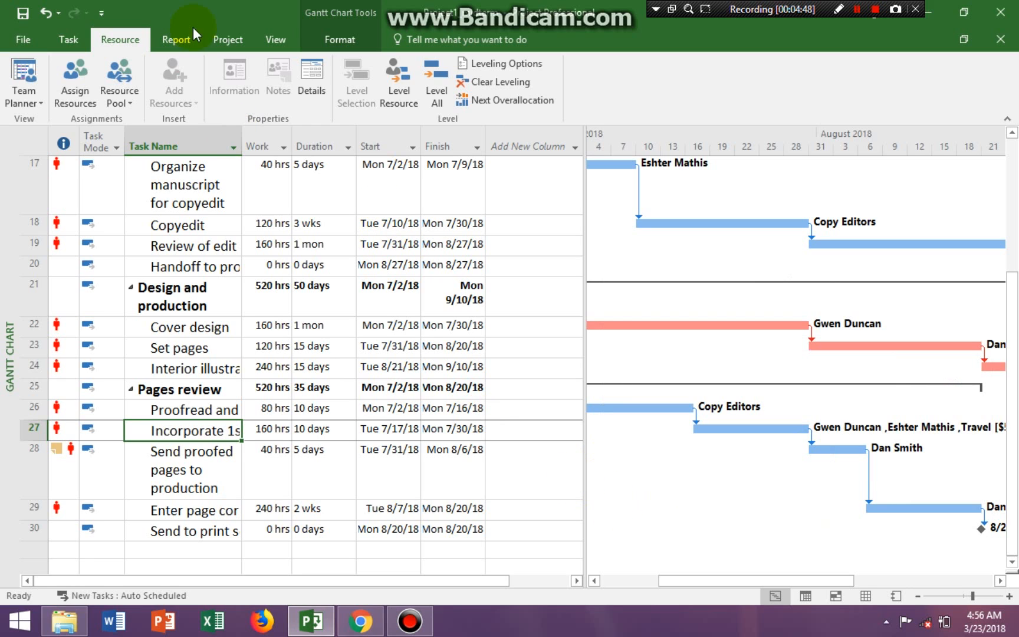
- Fit the Gantt chart's timescale to the entire project
{"action": "left_click", "coordinate": [276, 42]}
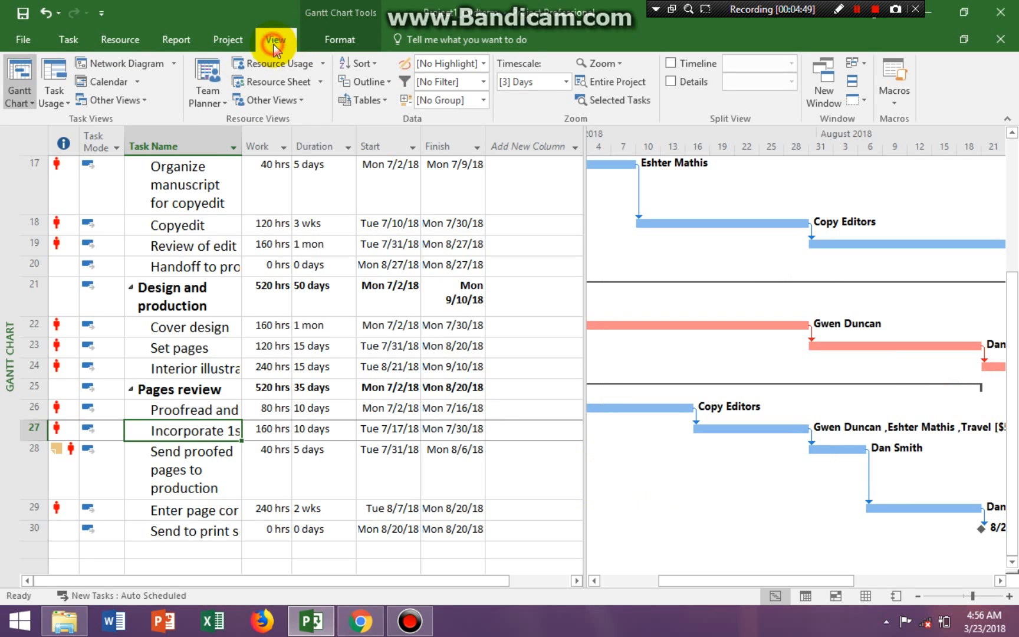
{"action": "left_click", "coordinate": [607, 89]}
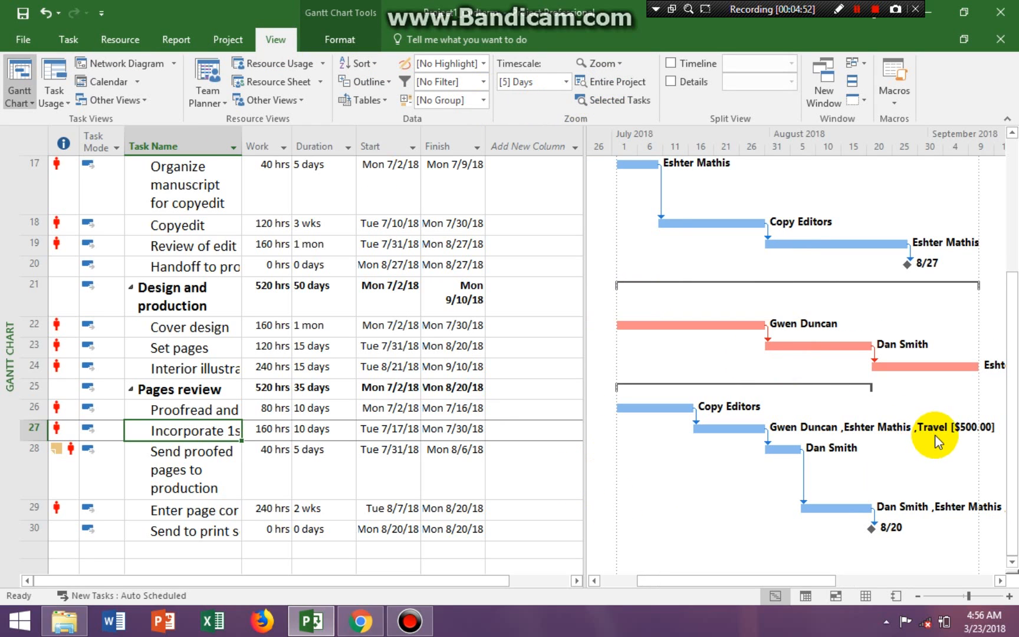